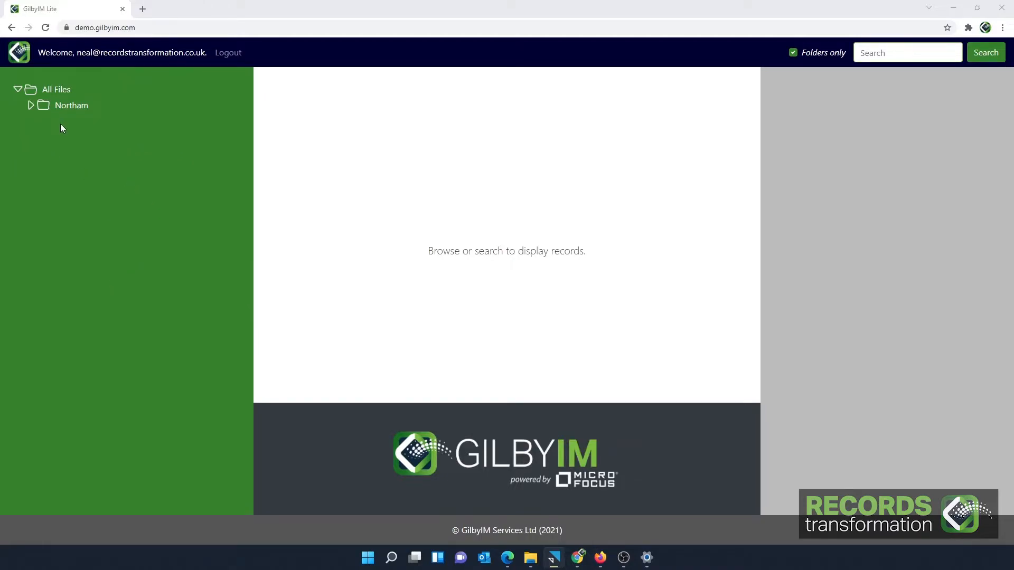
# - Expand Northam, Grange Hill School and Human Resources in the file tree, and show Grange Hill School's classification properties
pyautogui.click(30, 105)
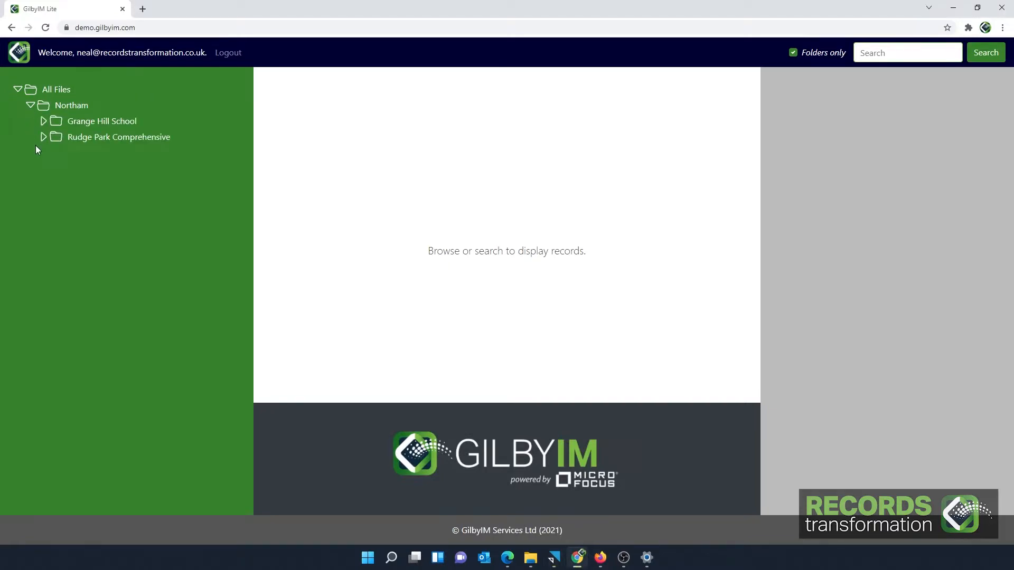
pyautogui.click(43, 123)
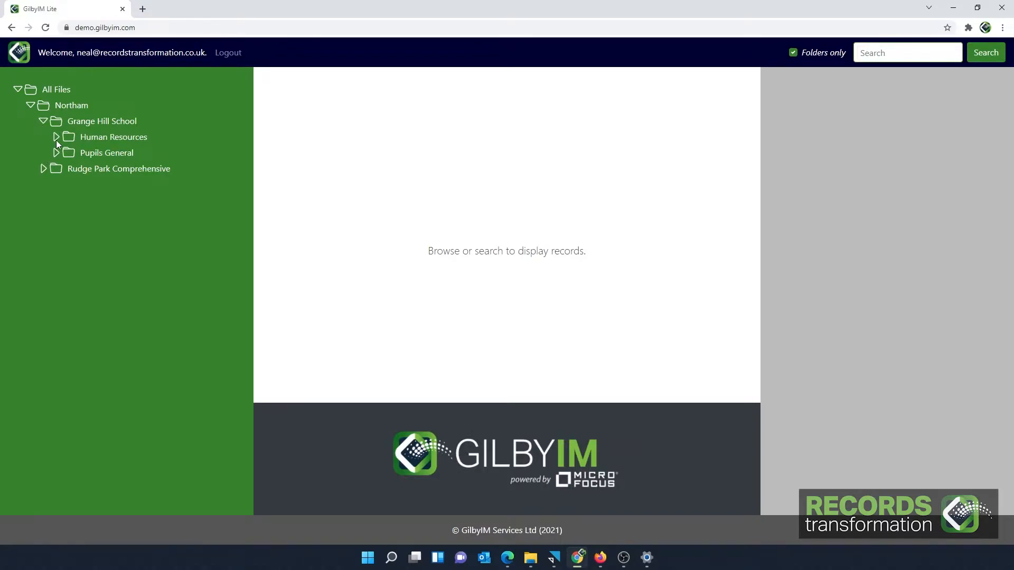
pyautogui.click(56, 138)
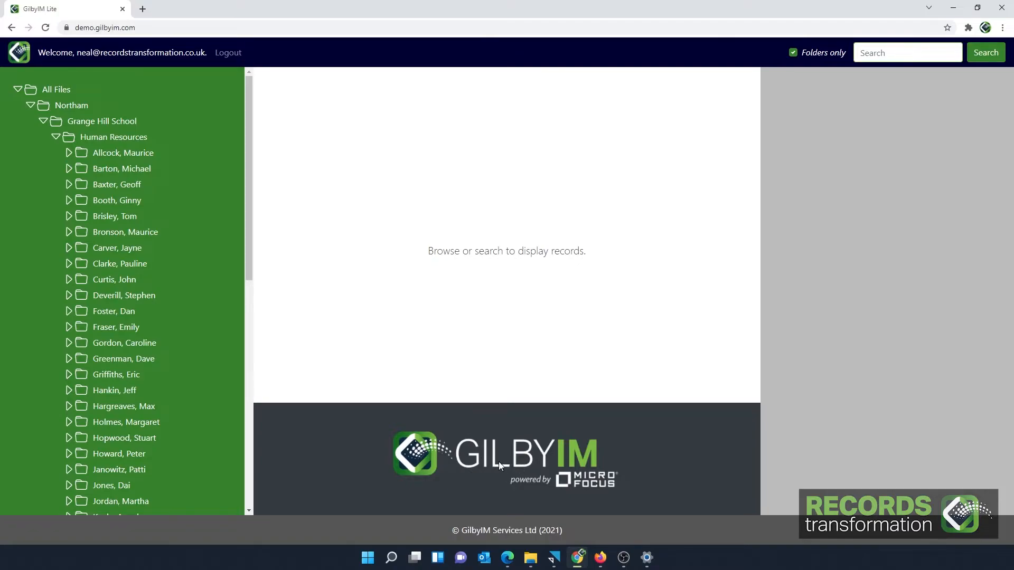
pyautogui.click(102, 124)
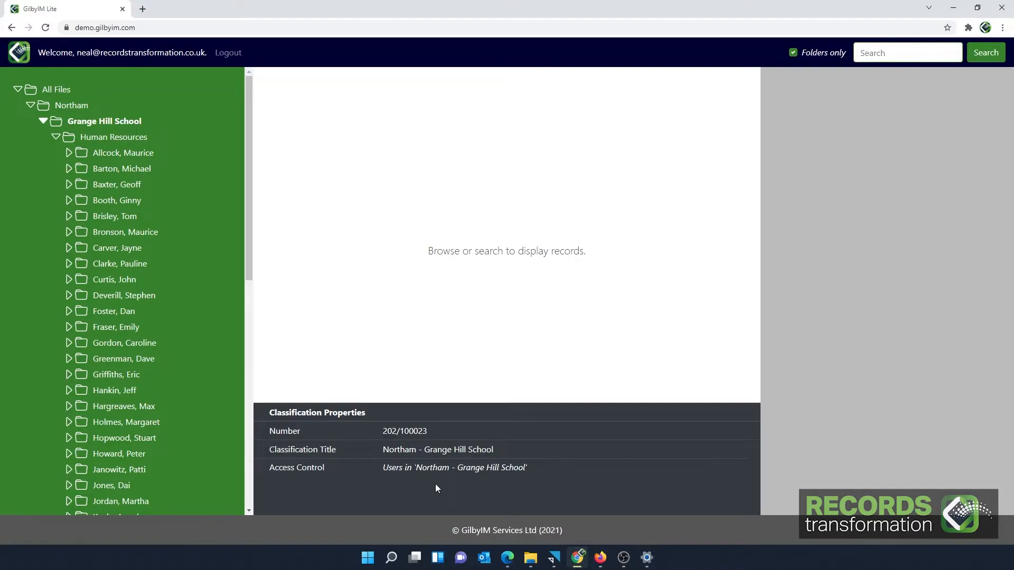
# - Select Grange Hill School's Human Resources classification and enter the staff member's name for a new folder
pyautogui.click(130, 138)
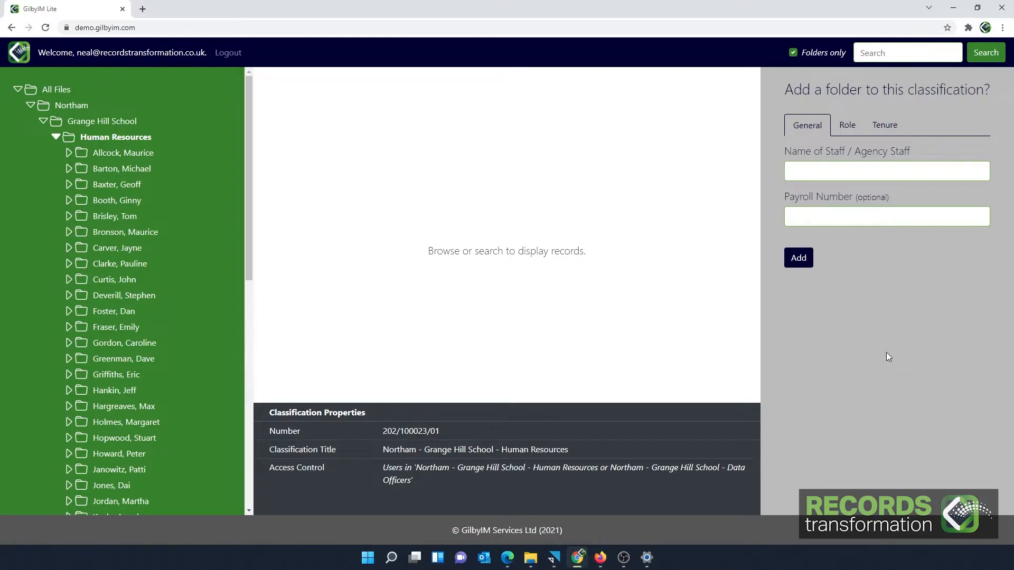
pyautogui.click(839, 168)
pyautogui.write('An')
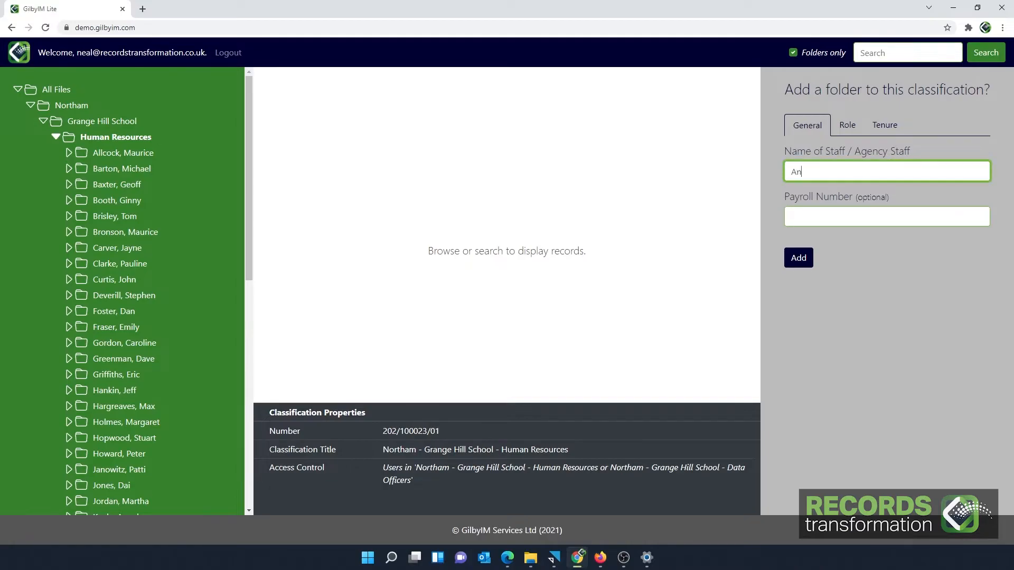
pyautogui.write('t, Adam')
# - Set the new staff folder's role description to Deputy Headteacher and its role type to Agency - Teaching
pyautogui.click(847, 126)
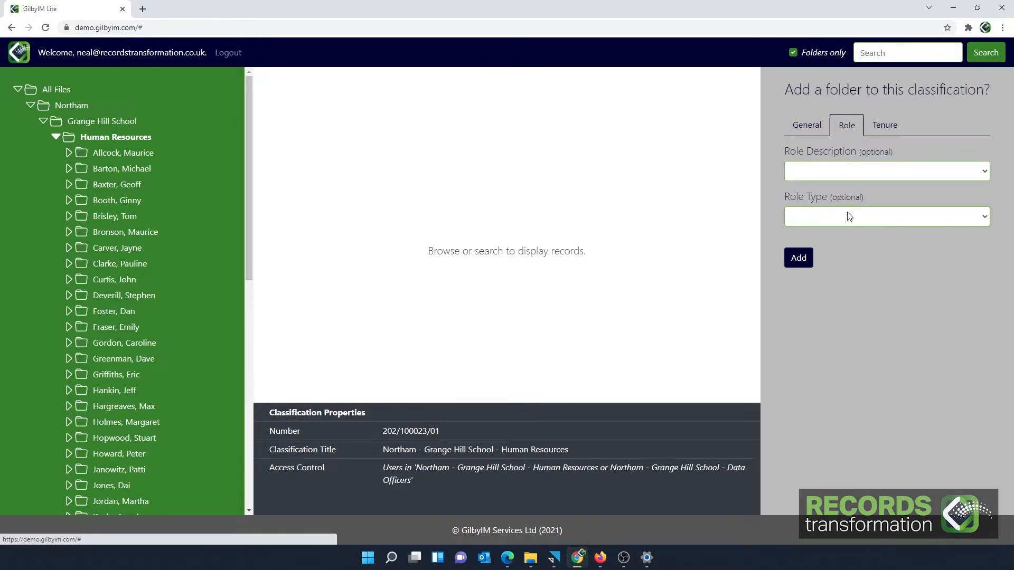
pyautogui.click(864, 171)
pyautogui.click(835, 268)
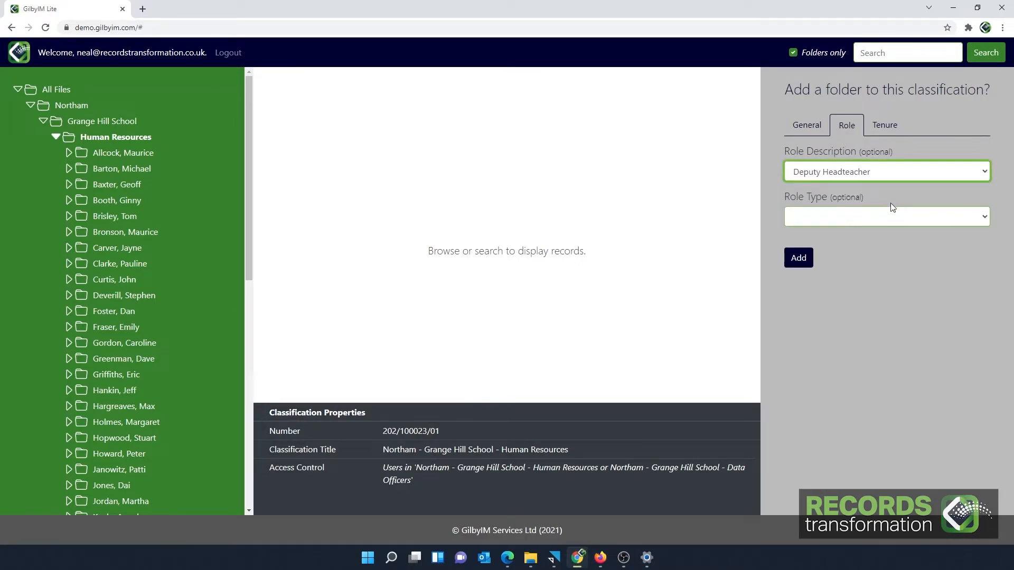
pyautogui.click(882, 215)
pyautogui.click(845, 255)
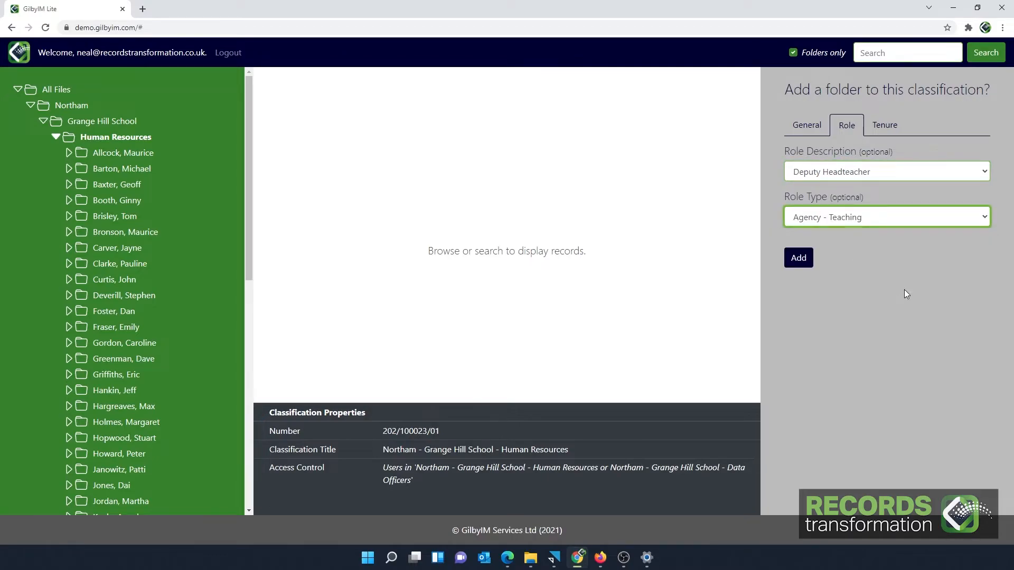
# - Set the contract start date to 01-11-2021 and add the staff folder to Human Resources
pyautogui.click(890, 129)
pyautogui.click(872, 172)
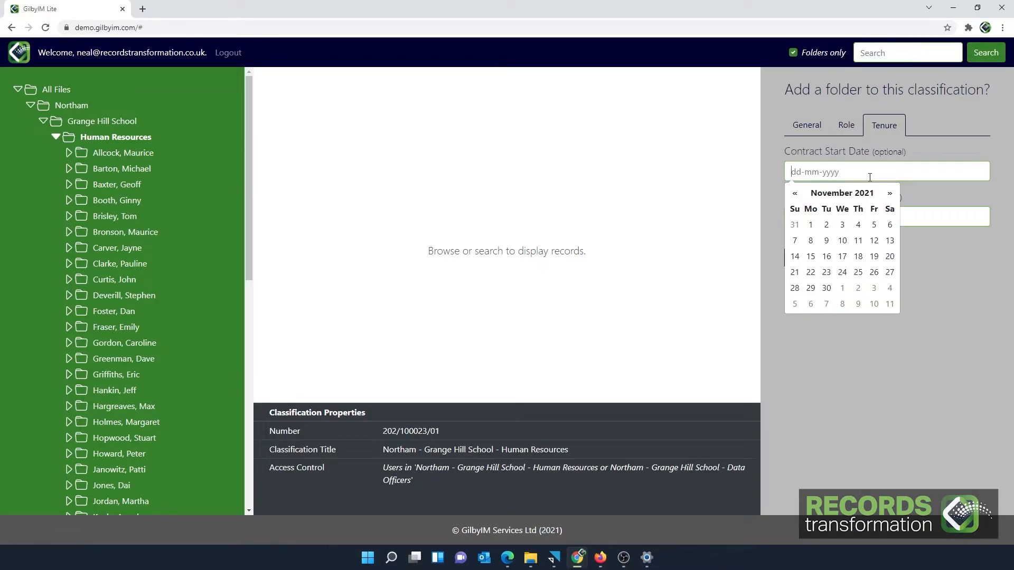
pyautogui.click(810, 225)
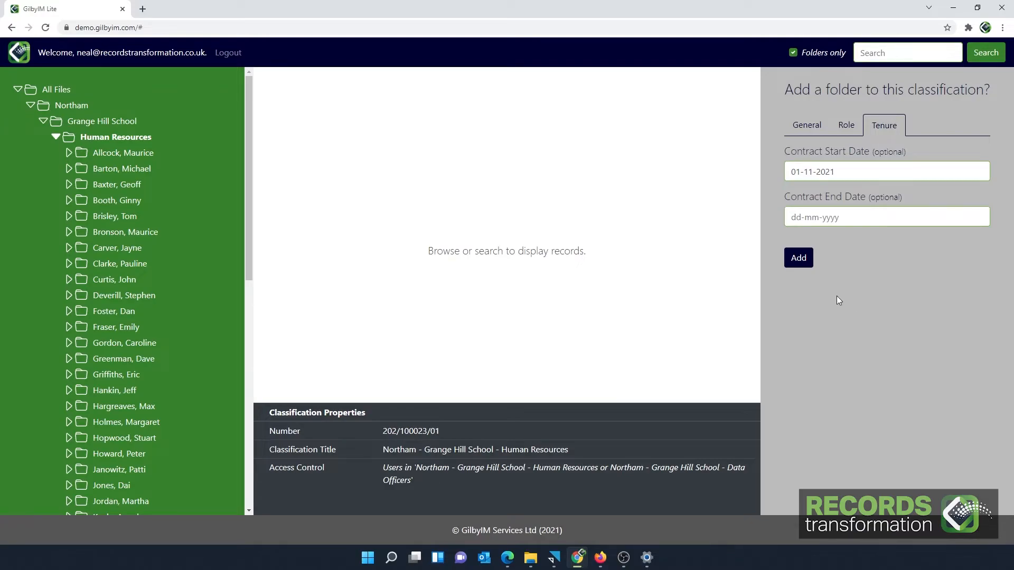
pyautogui.click(800, 258)
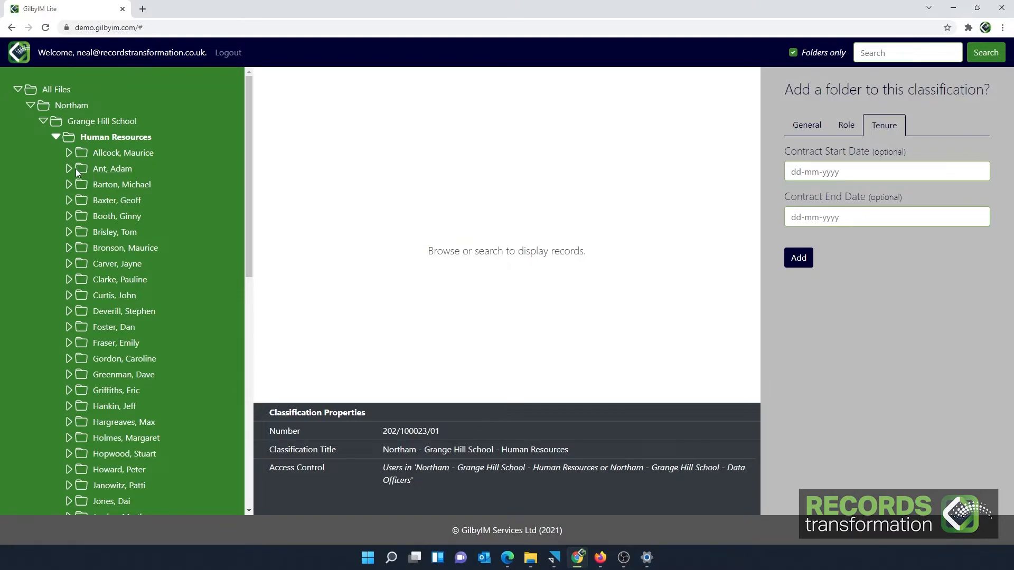
# - Review the new staff folder's properties and expand it to show its sub-folders
pyautogui.click(117, 174)
pyautogui.scroll(-5, 629, 419)
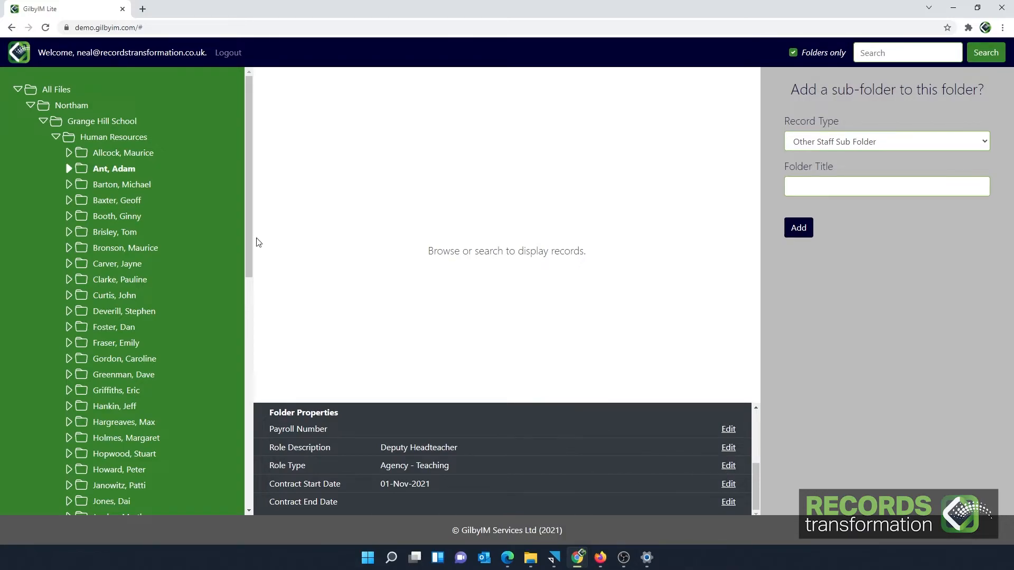
pyautogui.click(68, 168)
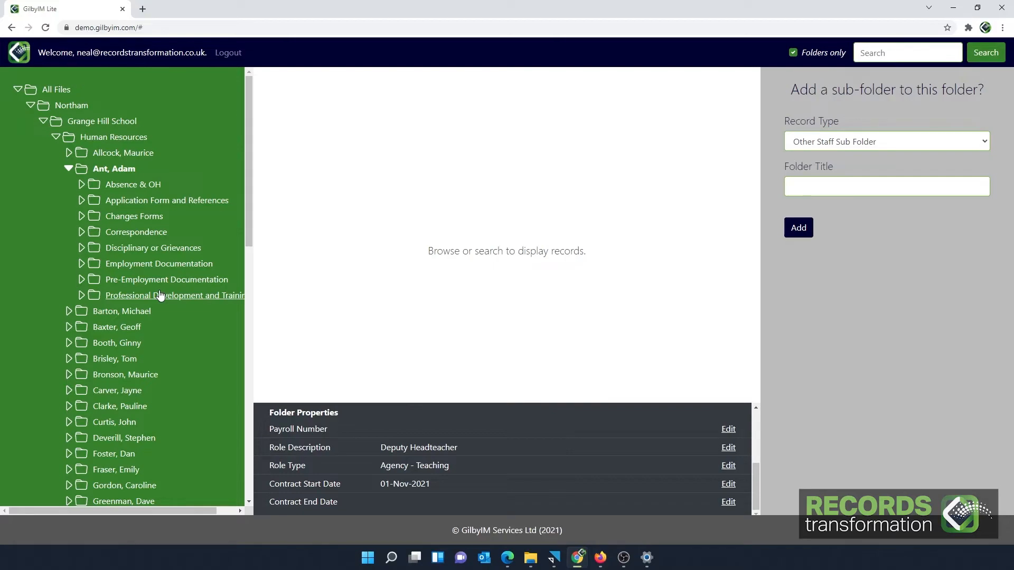
# - Add Key Facts for School Governors.pdf from the desktop to the new staff member's Correspondence sub-folder, with the OCR revision included
pyautogui.click(141, 235)
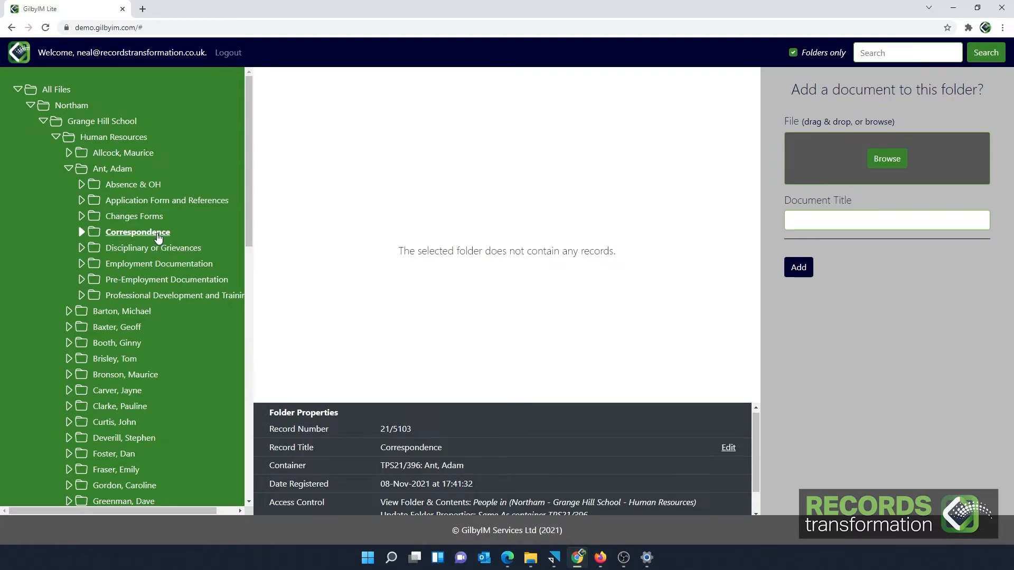
pyautogui.click(136, 217)
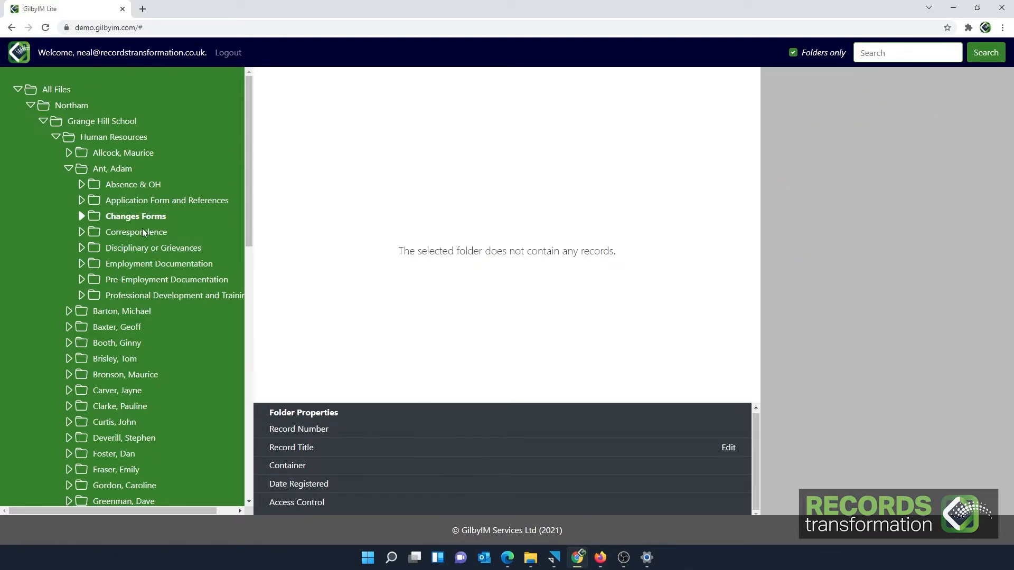
pyautogui.click(144, 235)
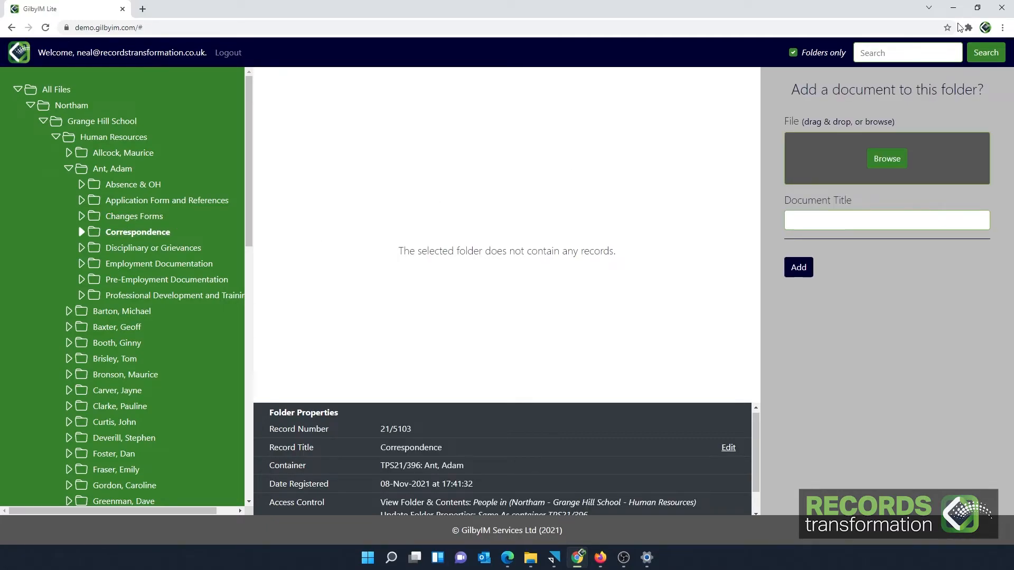
pyautogui.click(978, 8)
pyautogui.moveTo(929, 122); pyautogui.dragTo(749, 209)
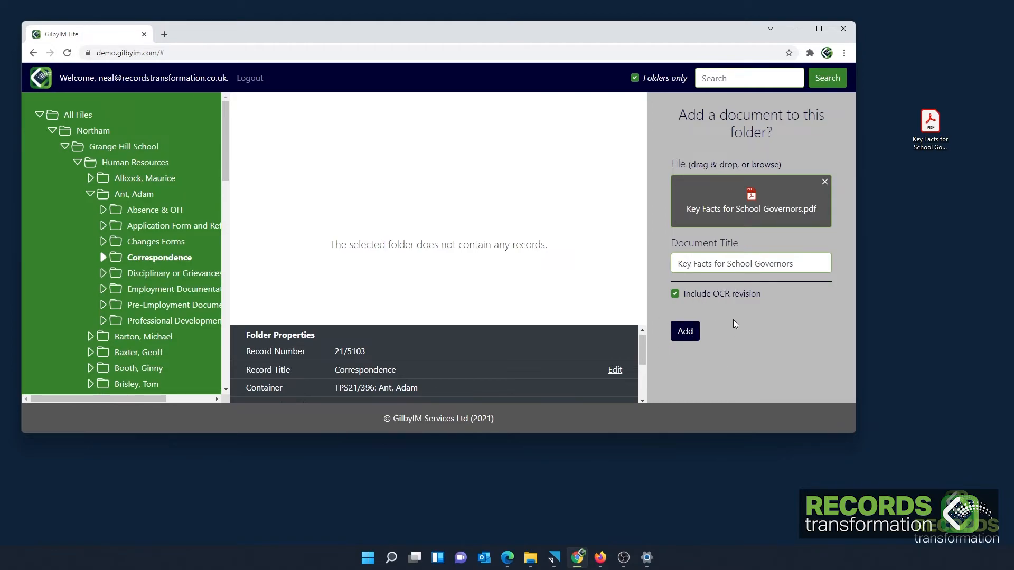
pyautogui.click(686, 335)
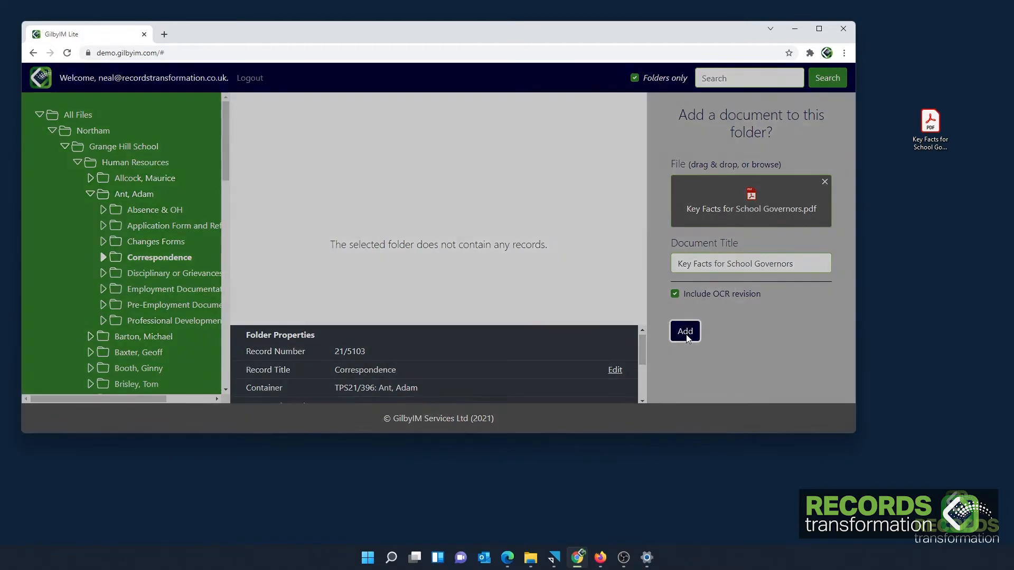
pyautogui.click(822, 29)
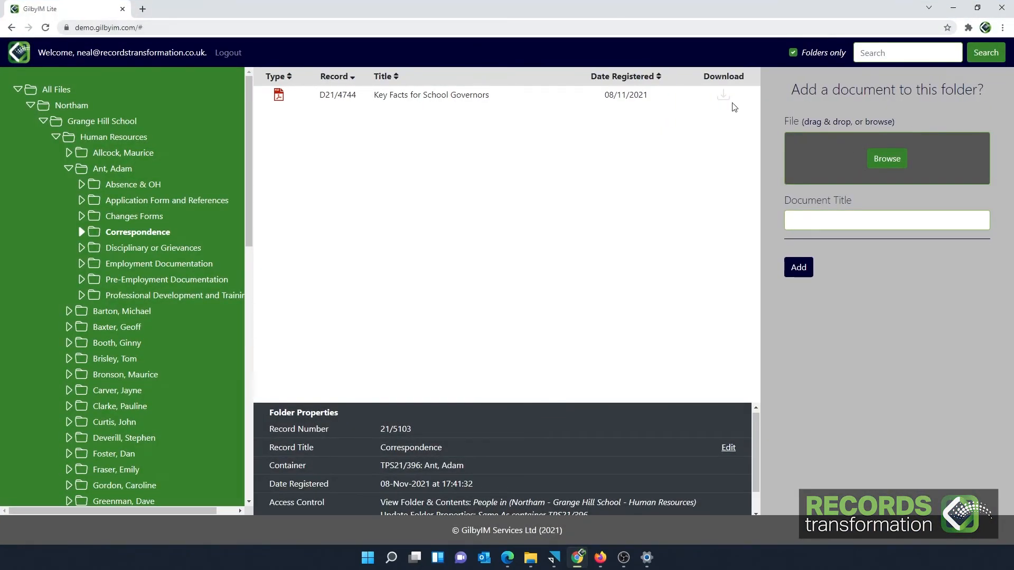
# - Show the properties of the Key Facts for School Governors document, open its PDF to look through the pages, and close it
pyautogui.click(383, 101)
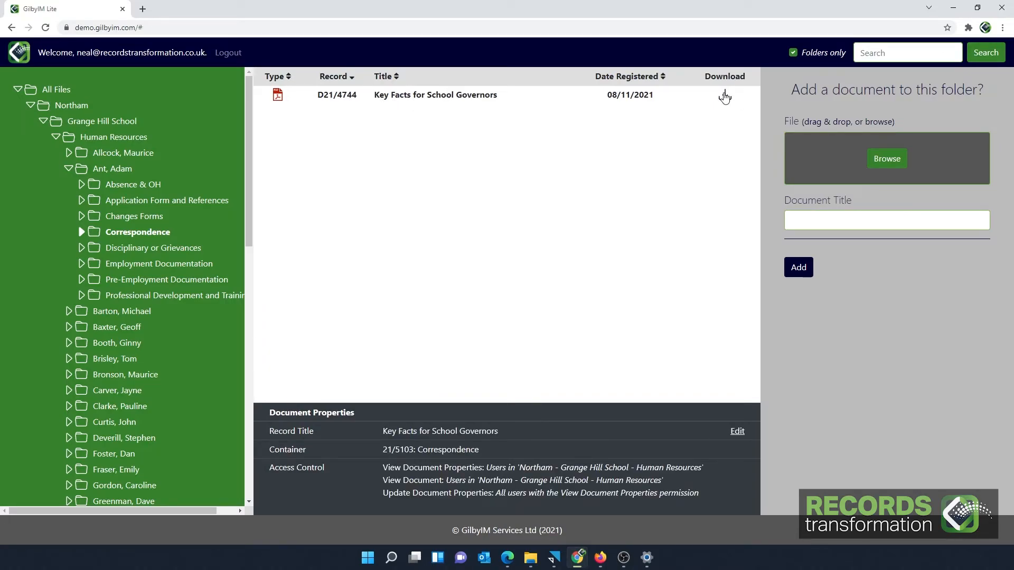
pyautogui.click(724, 96)
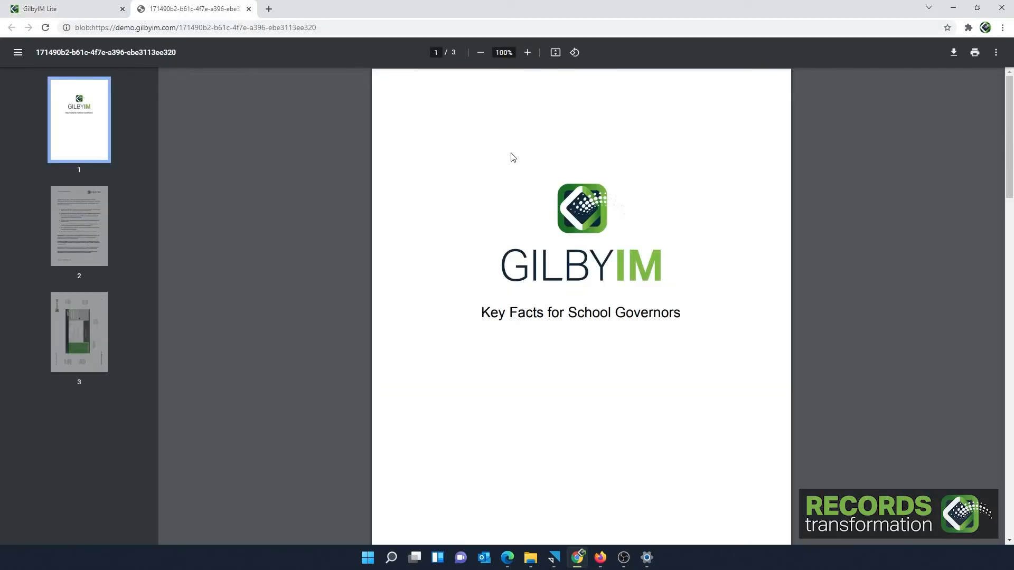
pyautogui.scroll(-14, 508, 161)
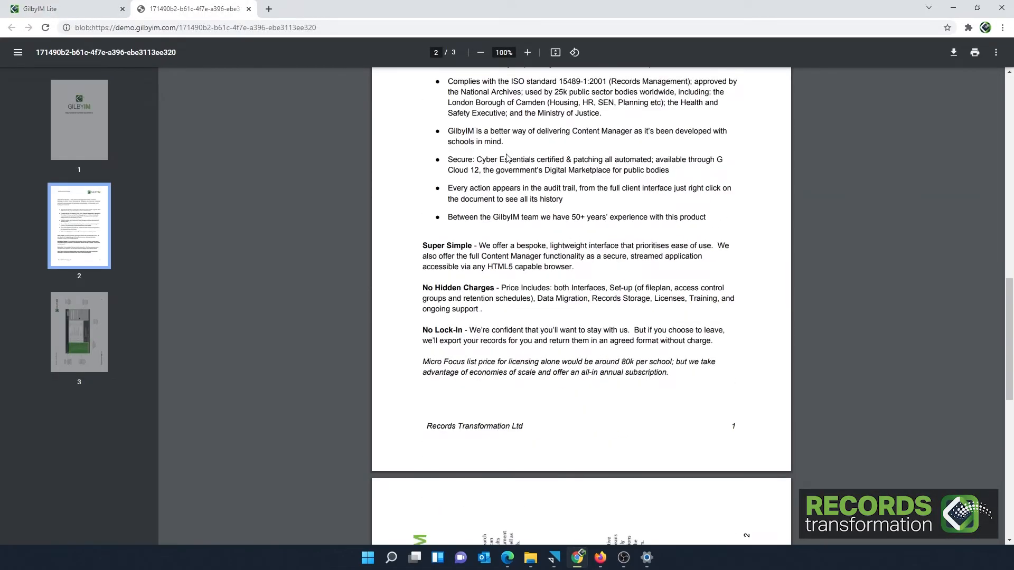
pyautogui.click(248, 9)
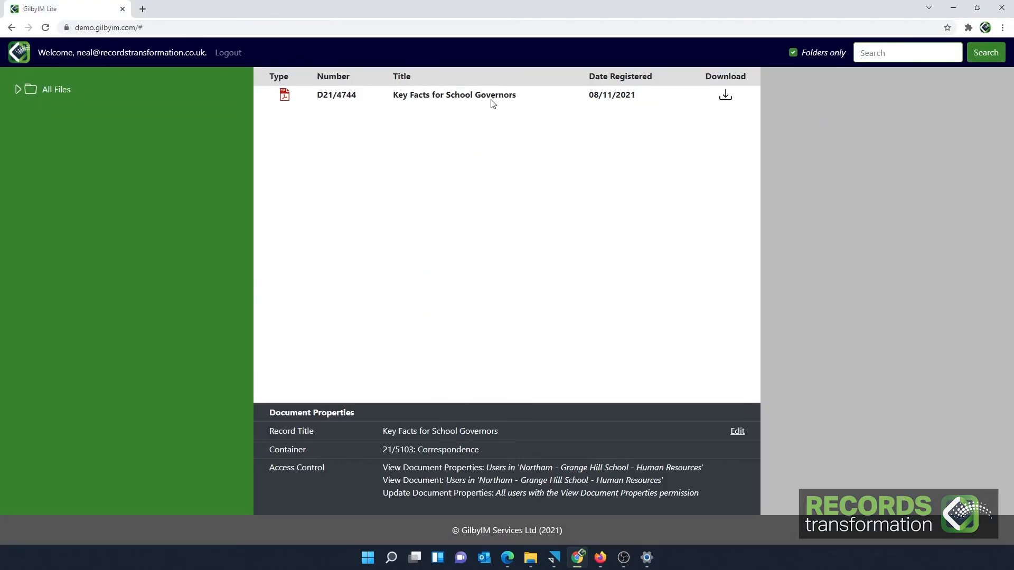